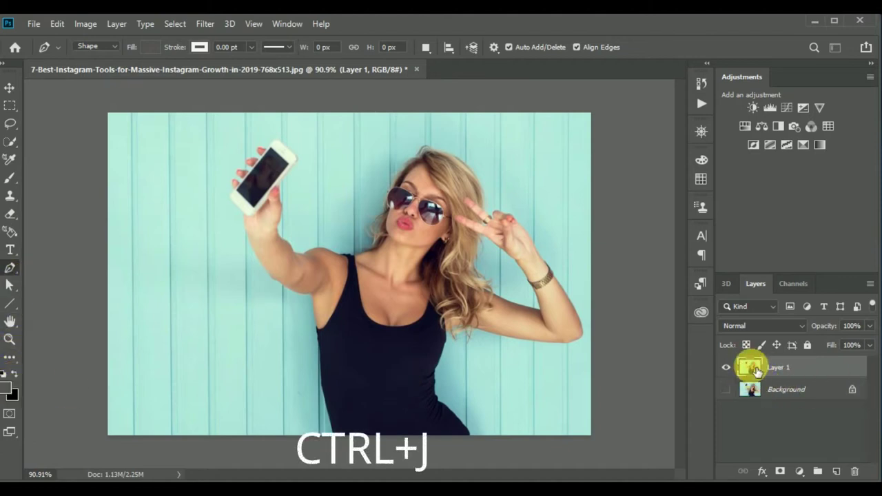
# Choose the Pen Tool from the pen tool group
pyautogui.rightClick(15, 273)
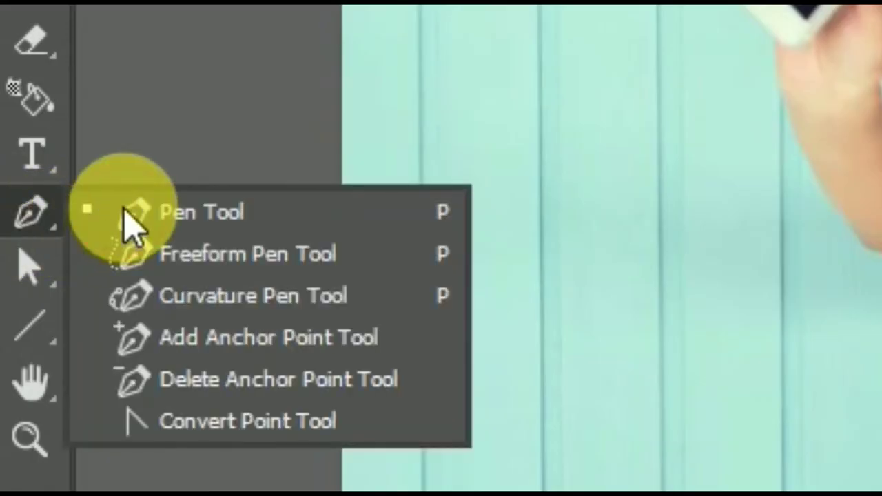
pyautogui.click(130, 215)
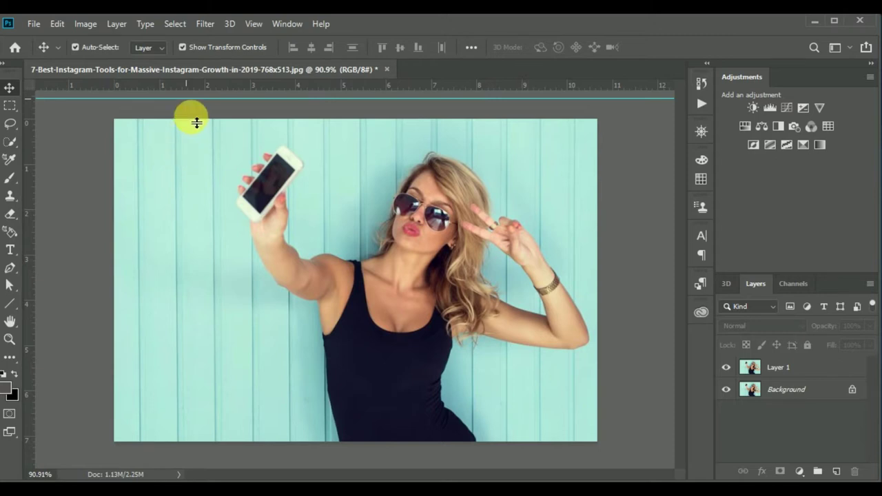
# Select Layer 1 and leave the canvas background colour options unchanged
pyautogui.click(193, 122)
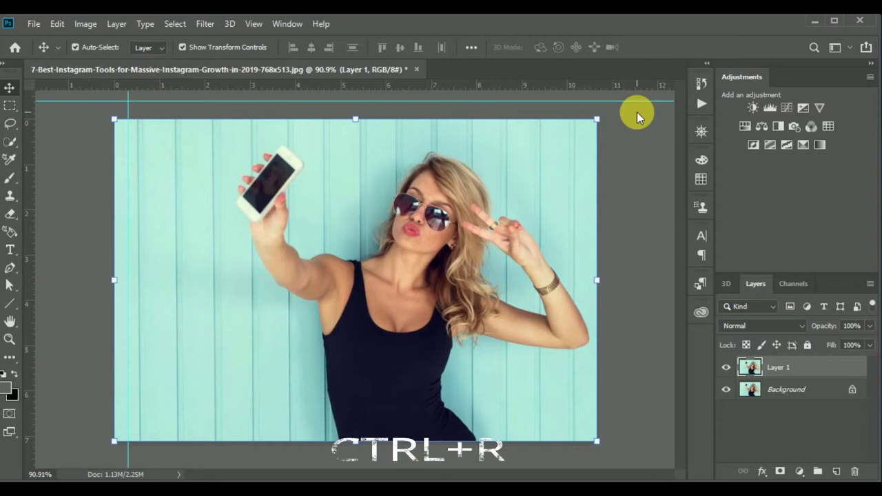
pyautogui.rightClick(637, 113)
pyautogui.click(623, 115)
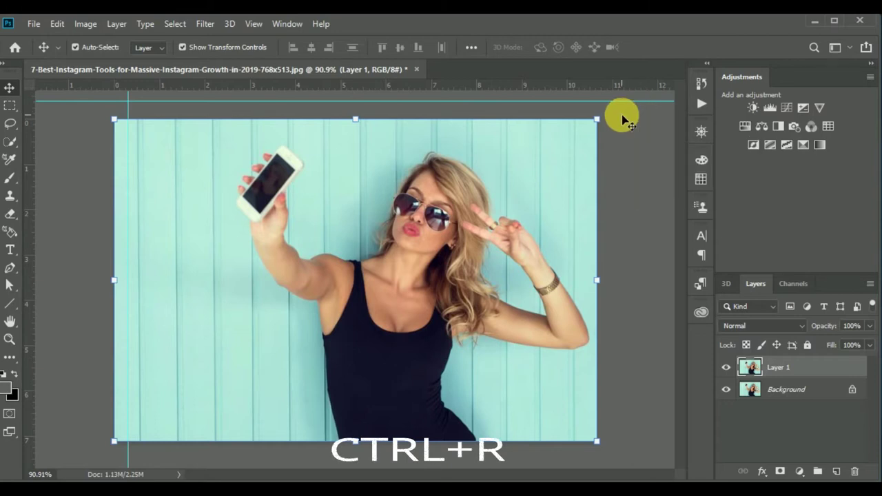
# Place guides just inside the photo's bottom, right and top edges
pyautogui.moveTo(570, 107); pyautogui.dragTo(536, 434)
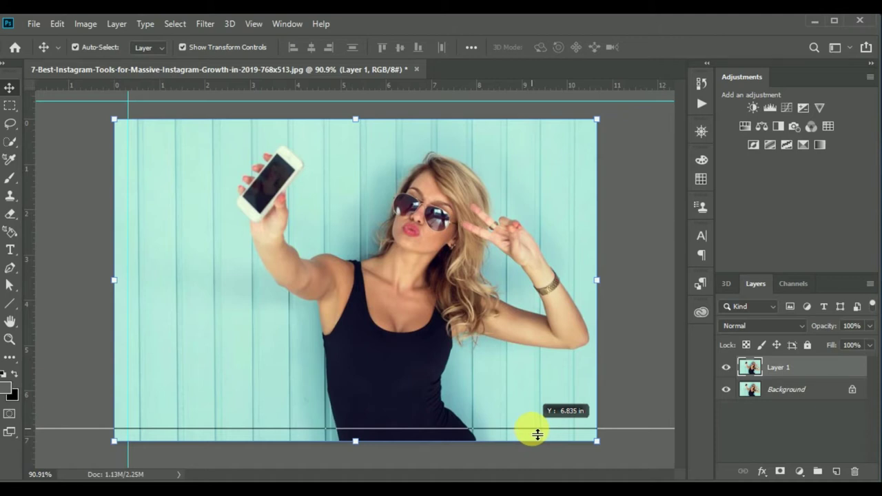
pyautogui.moveTo(538, 434); pyautogui.dragTo(536, 433)
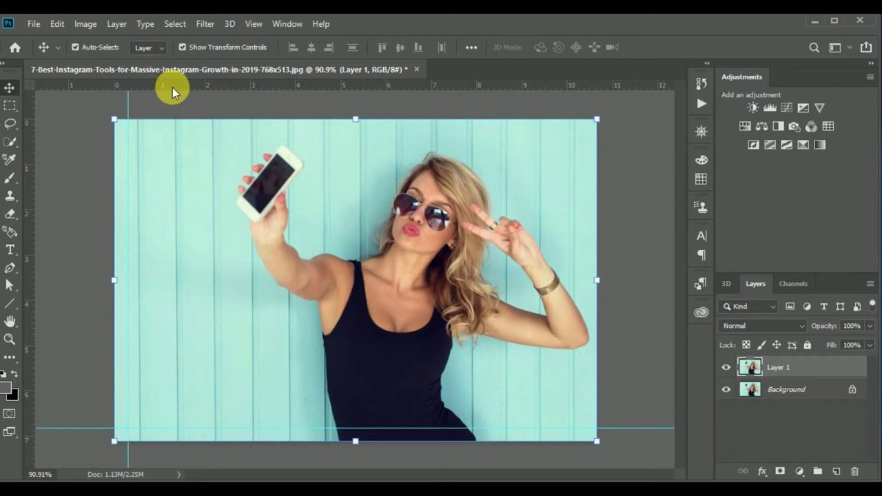
pyautogui.moveTo(162, 87); pyautogui.dragTo(590, 186)
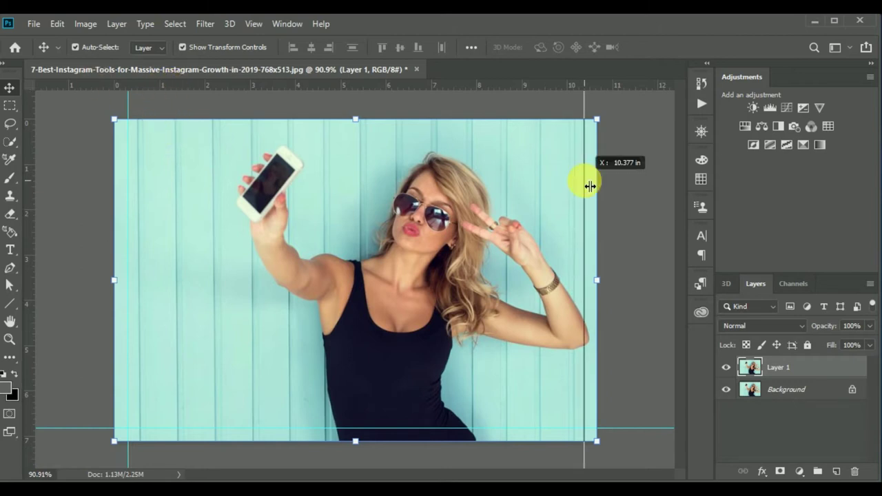
pyautogui.moveTo(590, 186); pyautogui.dragTo(590, 185)
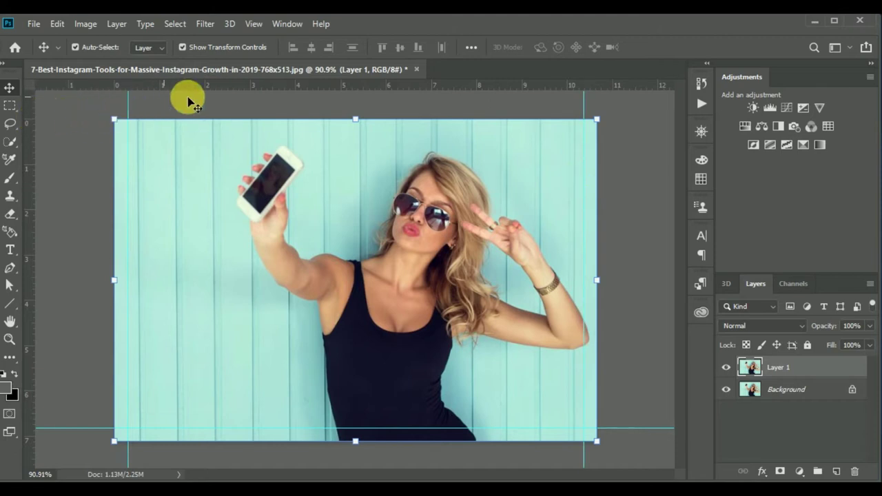
pyautogui.moveTo(230, 86); pyautogui.dragTo(235, 138)
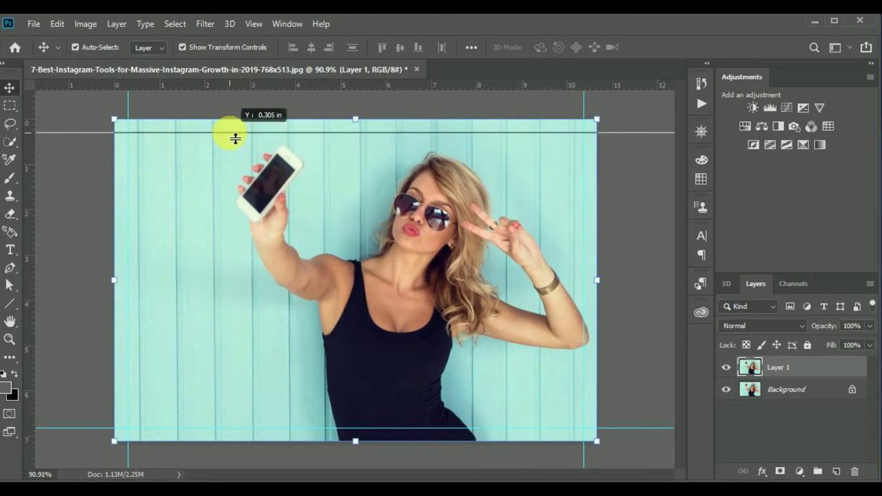
pyautogui.moveTo(235, 138); pyautogui.dragTo(233, 137)
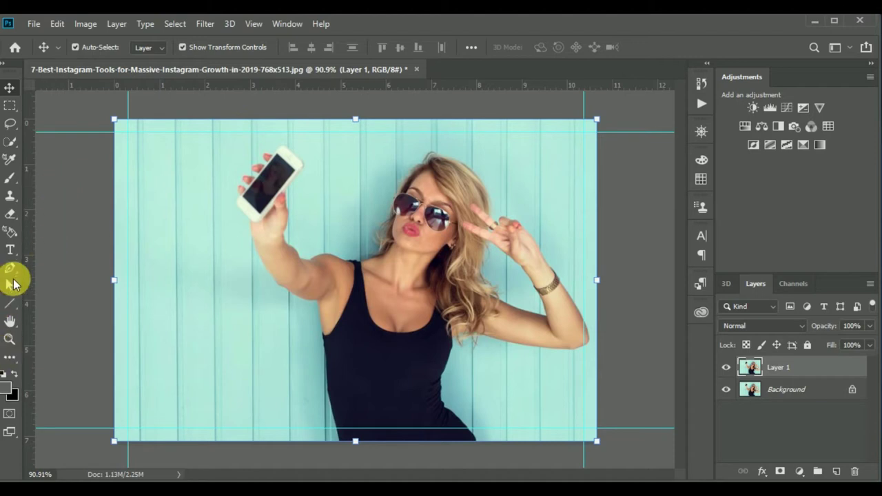
# Set the Pen tool to Shape mode
pyautogui.click(10, 268)
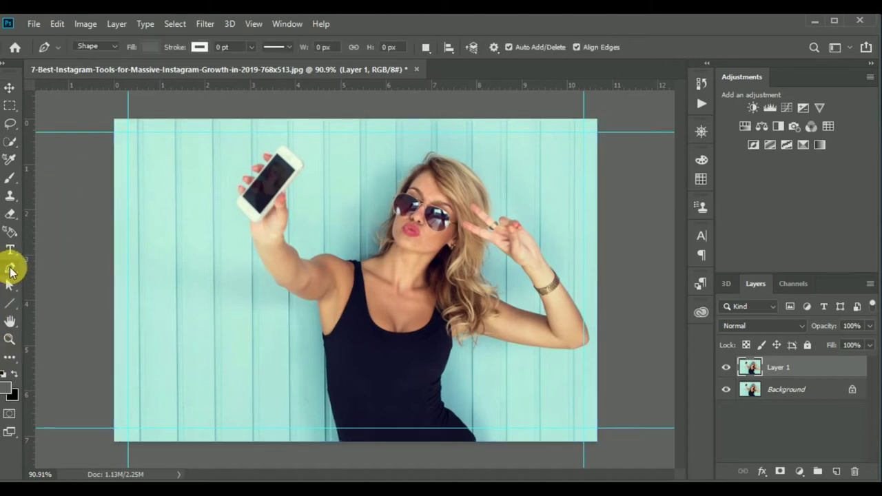
pyautogui.click(116, 47)
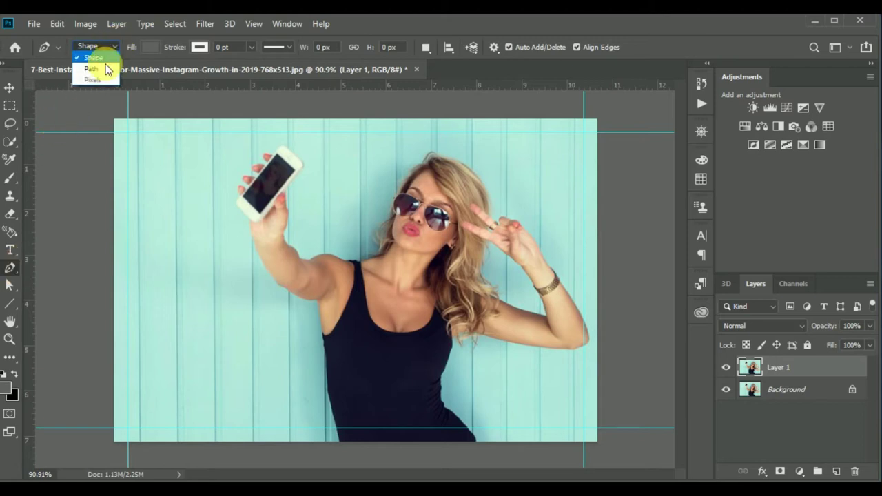
pyautogui.click(98, 74)
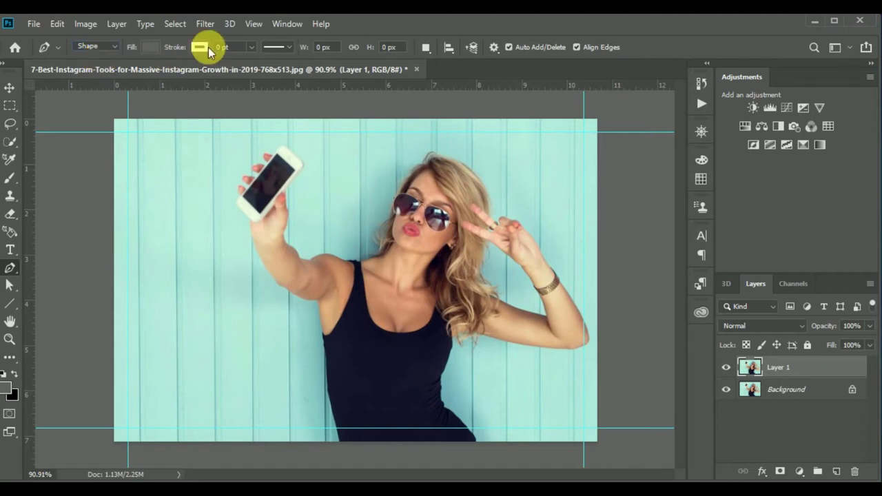
# Give the pen shape a white stroke 13.4 pt wide
pyautogui.click(203, 47)
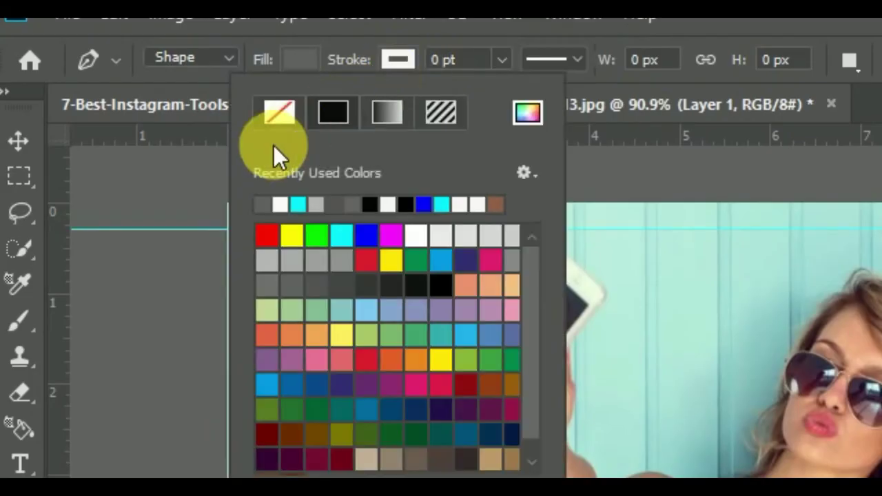
pyautogui.click(280, 204)
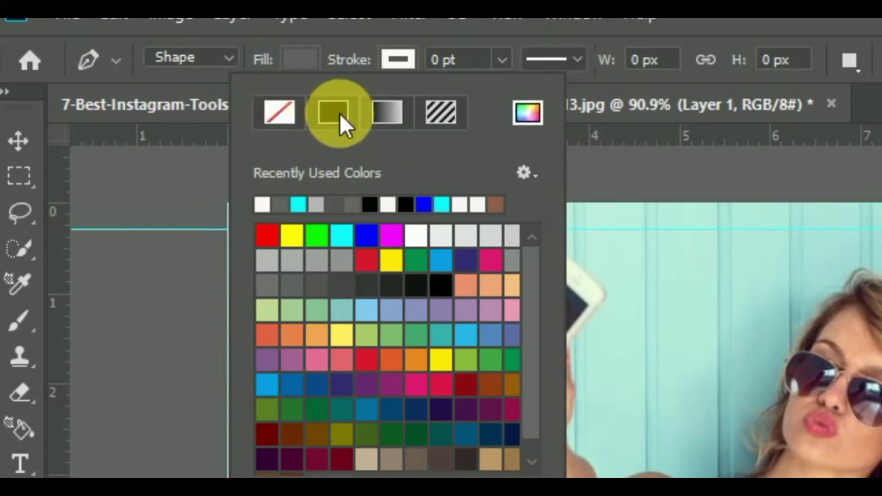
pyautogui.click(494, 69)
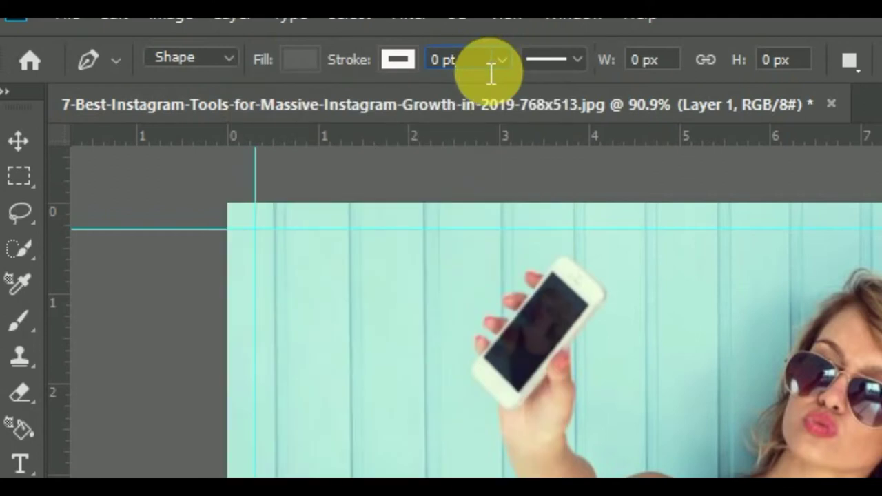
pyautogui.click(503, 61)
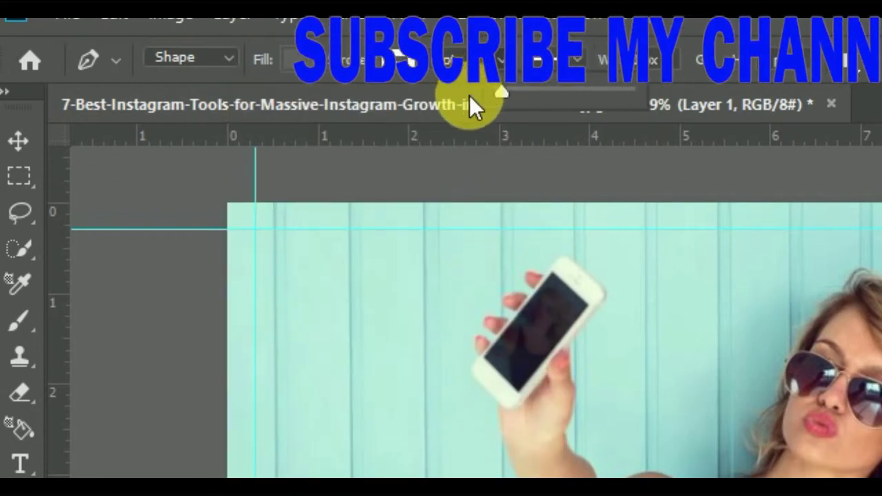
pyautogui.moveTo(500, 92)
pyautogui.mouseDown()
pyautogui.moveTo(555, 95)
pyautogui.moveTo(547, 95)
pyautogui.mouseUp()
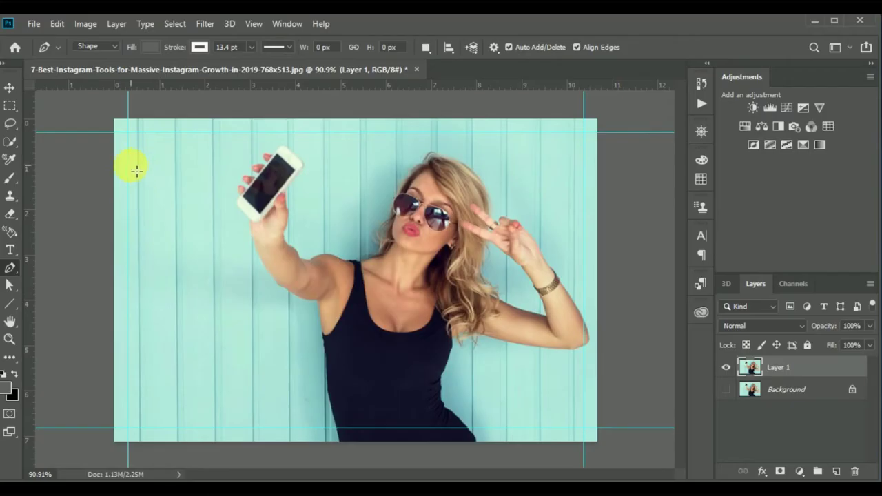
# Place the frame's top-left and top-right corner anchors on the guides
pyautogui.scroll(1, 136, 170)
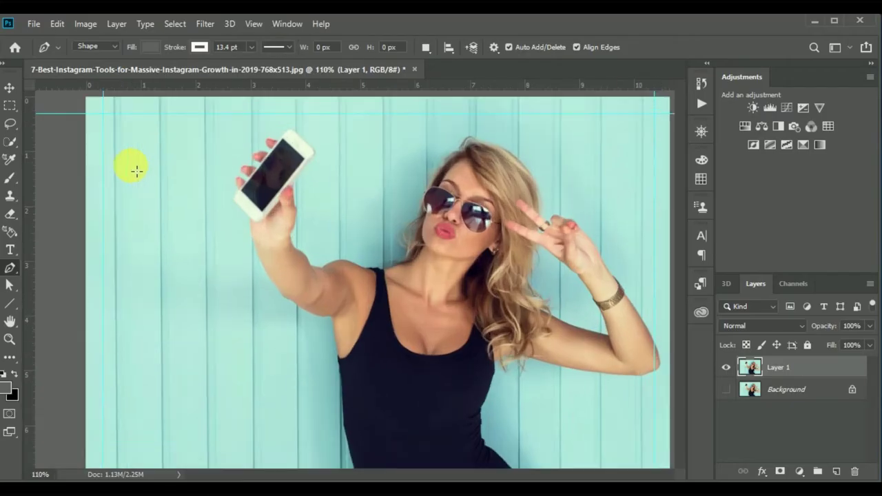
pyautogui.scroll(1, 106, 152)
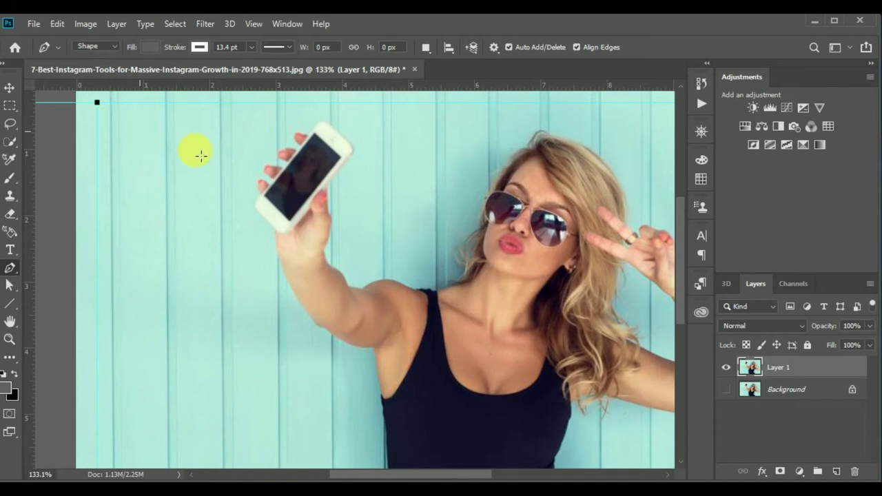
pyautogui.moveTo(282, 331)
pyautogui.mouseDown()
pyautogui.moveTo(204, 361)
pyautogui.moveTo(124, 368)
pyautogui.mouseUp()
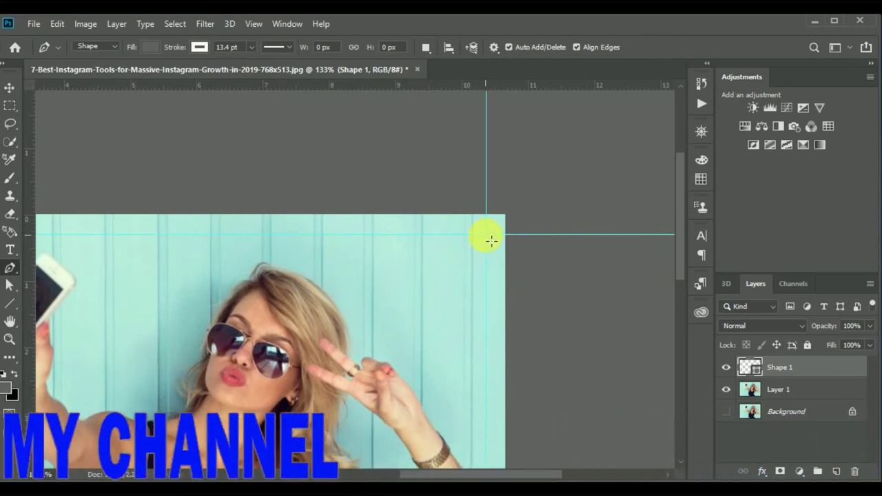
pyautogui.click(487, 236)
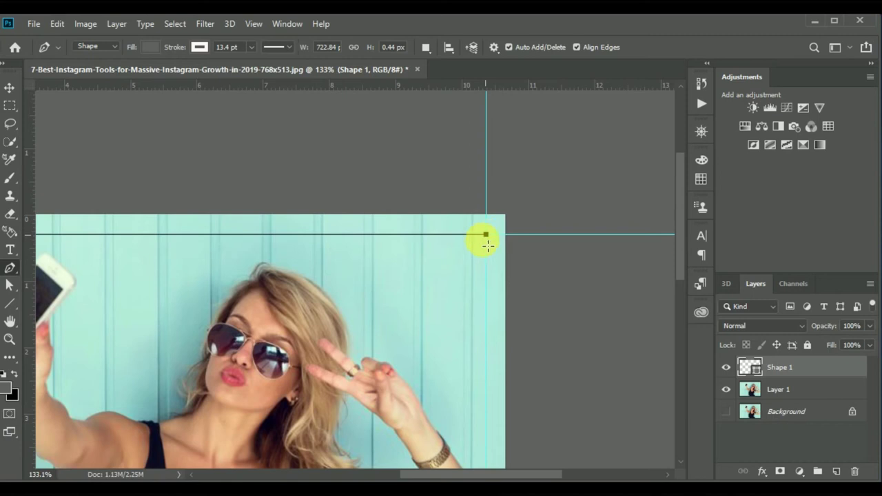
# Add the bottom-right and bottom-left corner anchors along the guides
pyautogui.scroll(-3, 508, 338)
pyautogui.scroll(-3, 510, 338)
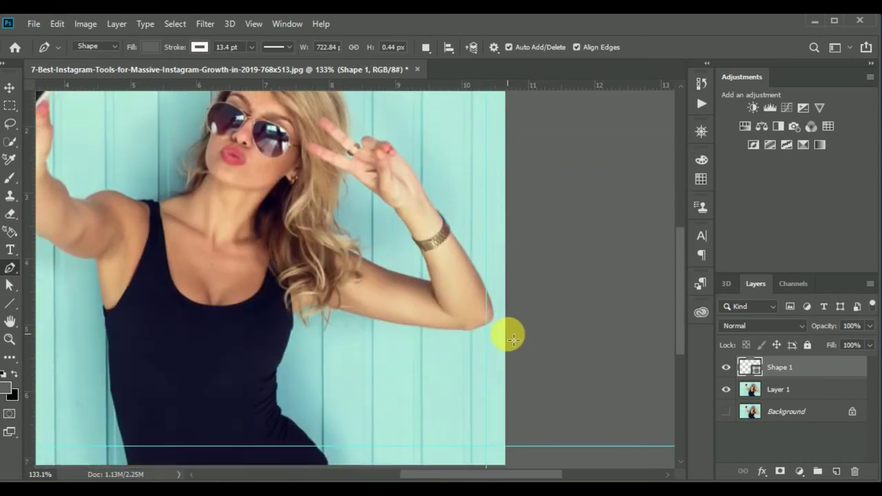
pyautogui.scroll(-3, 514, 338)
pyautogui.scroll(-1, 513, 338)
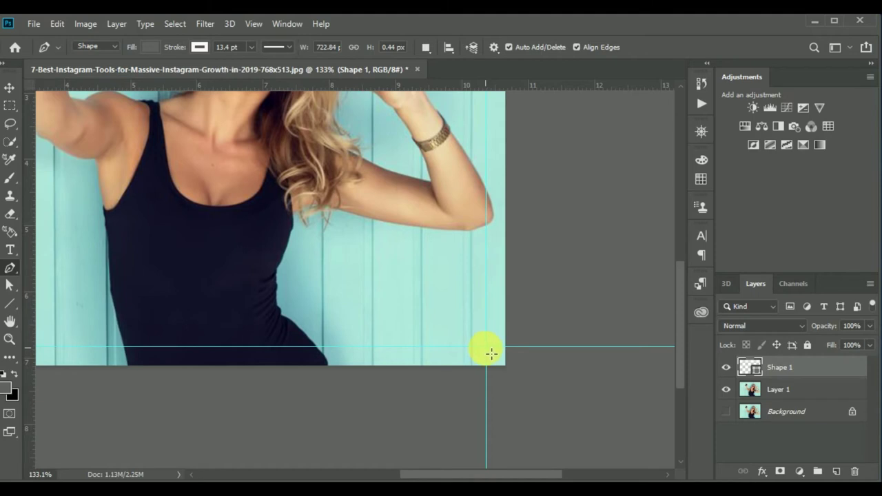
pyautogui.click(486, 347)
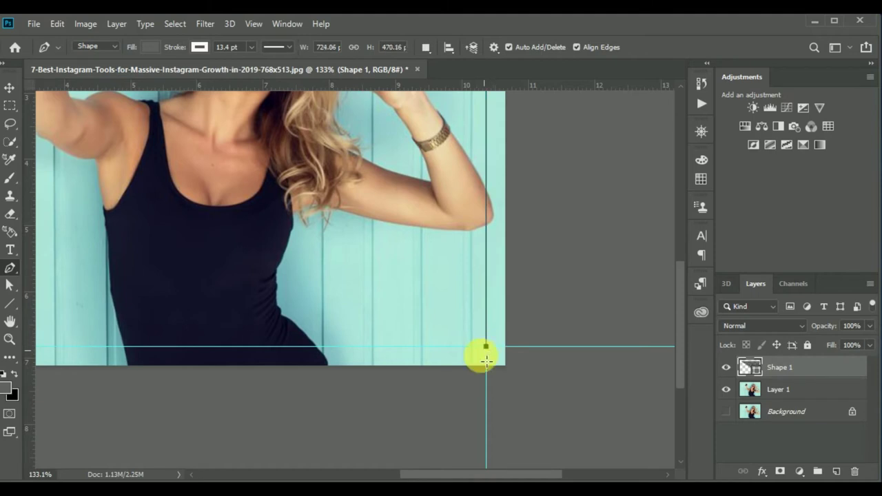
pyautogui.hscroll(-5, 477, 383)
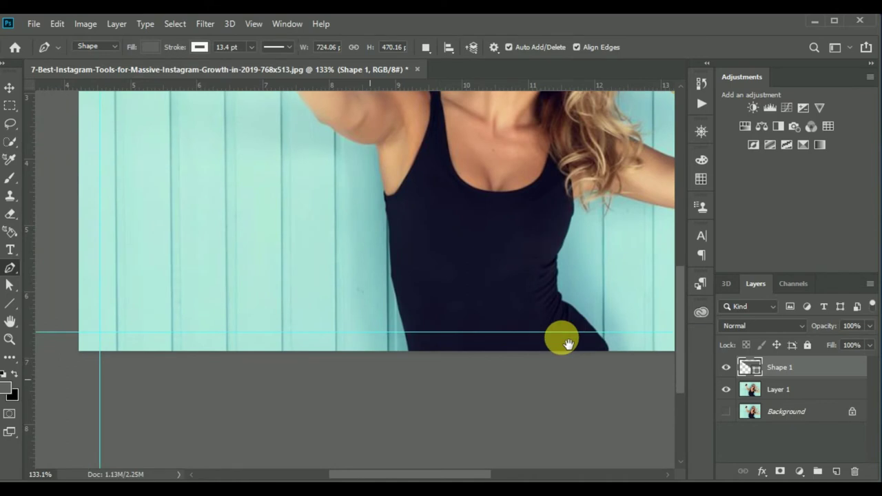
pyautogui.click(99, 333)
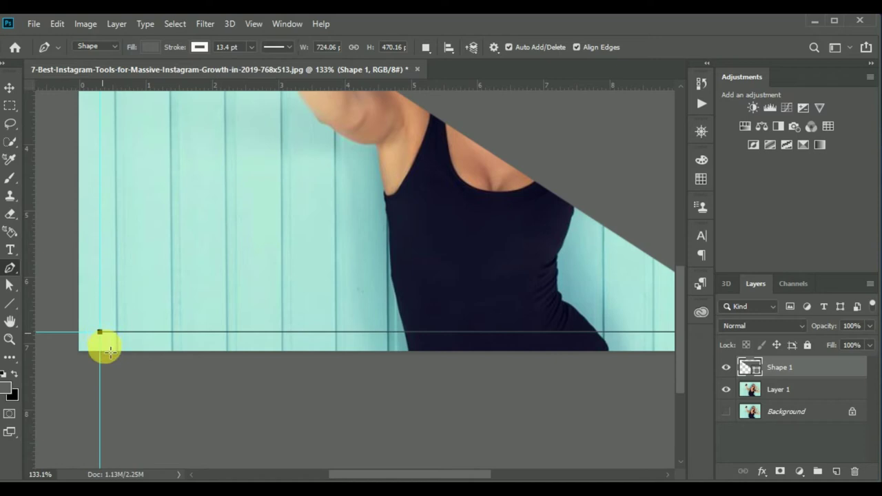
pyautogui.scroll(3, 108, 351)
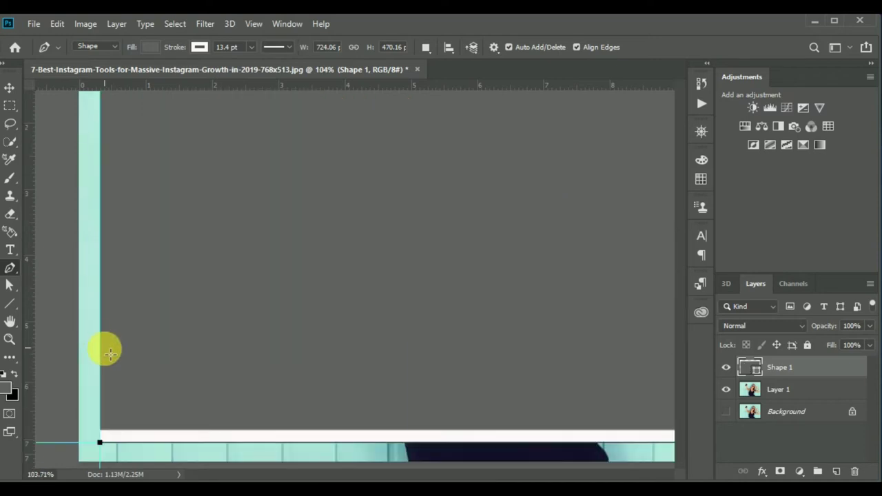
pyautogui.scroll(-2, 110, 354)
pyautogui.scroll(-1, 104, 345)
# Close the rectangle path and set the shape's fill to No Color
pyautogui.click(160, 153)
pyautogui.click(150, 47)
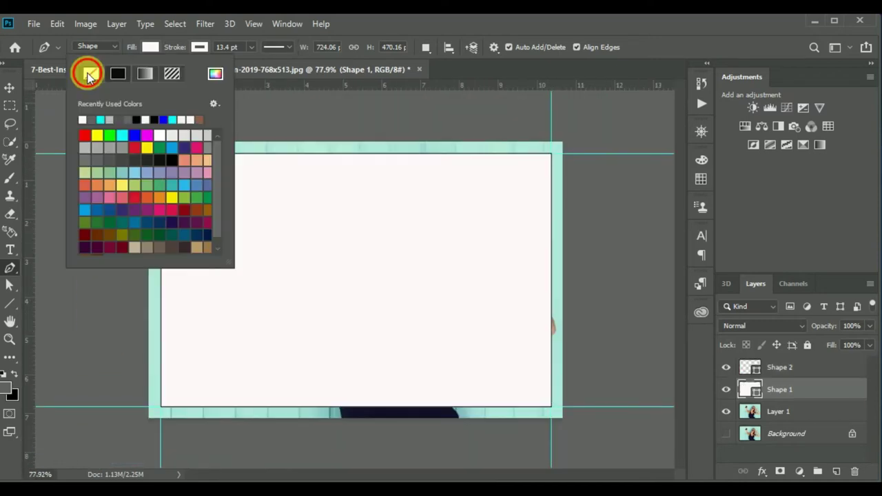
pyautogui.click(88, 75)
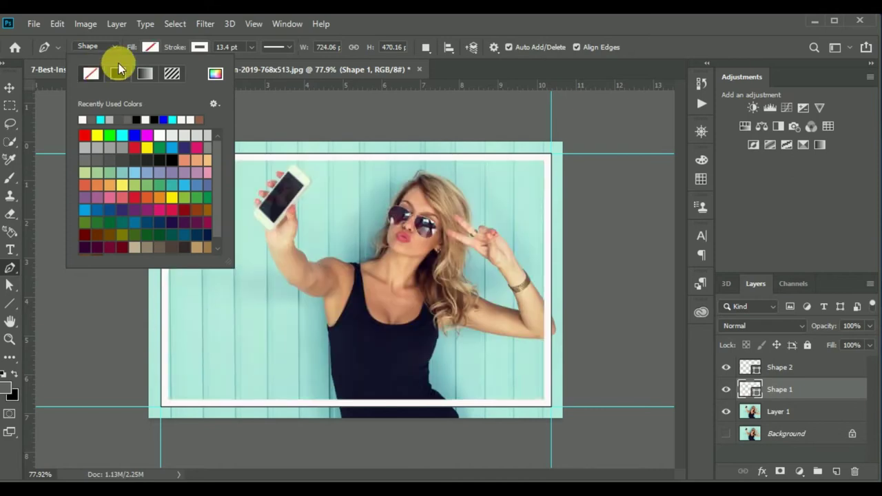
pyautogui.click(245, 58)
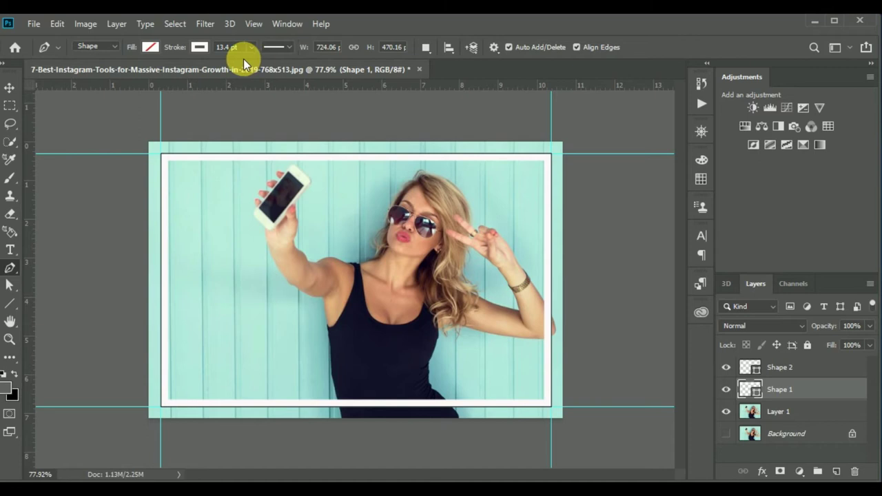
# Try yellow, cyan and blue stroke colours, then settle on white
pyautogui.click(200, 47)
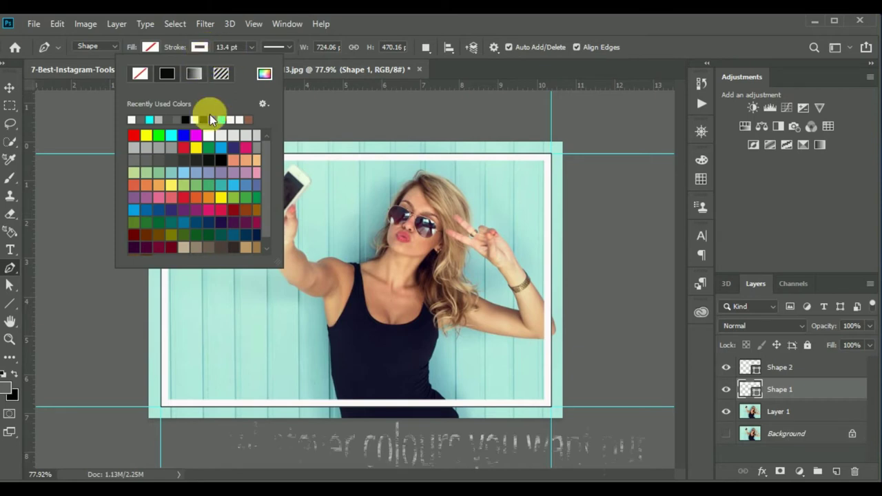
pyautogui.click(149, 137)
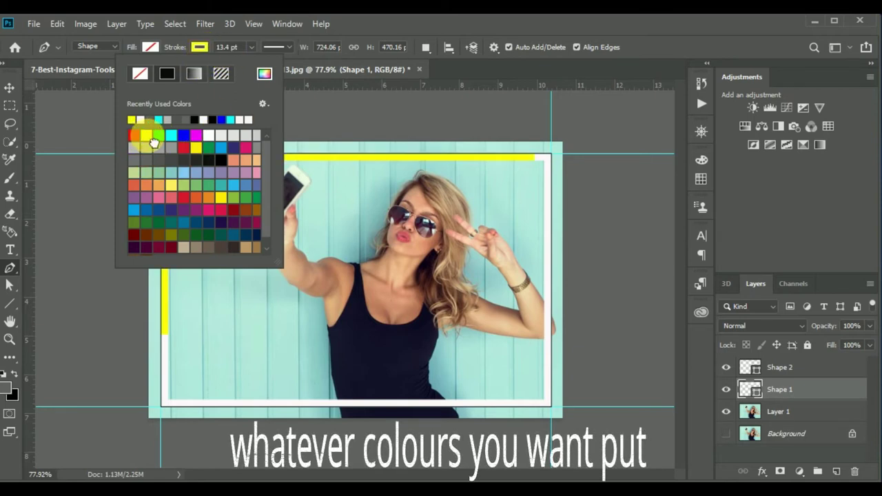
pyautogui.click(157, 119)
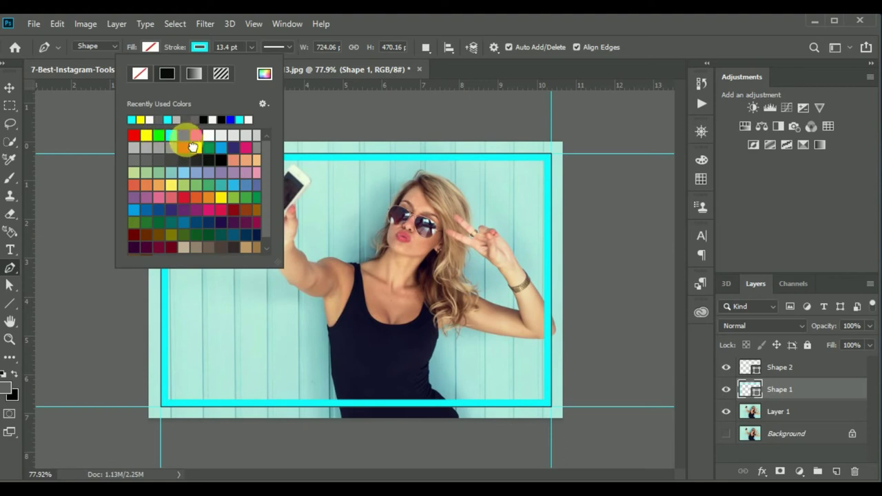
pyautogui.click(184, 135)
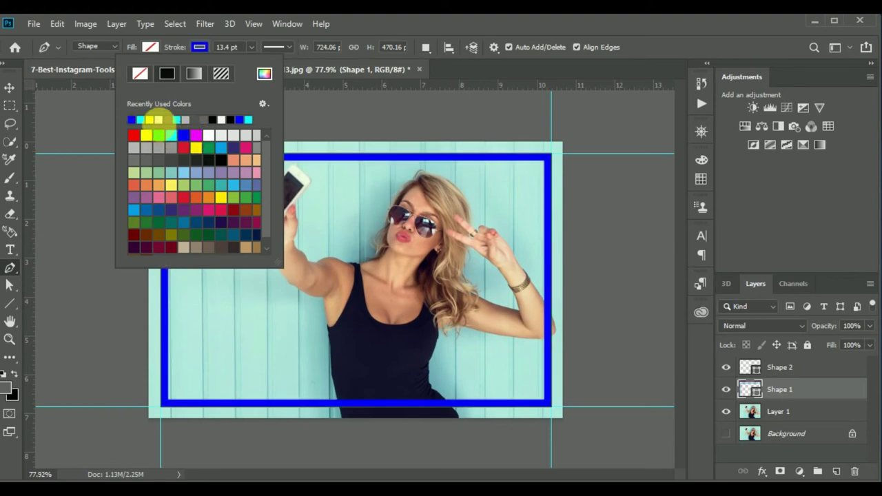
pyautogui.click(159, 120)
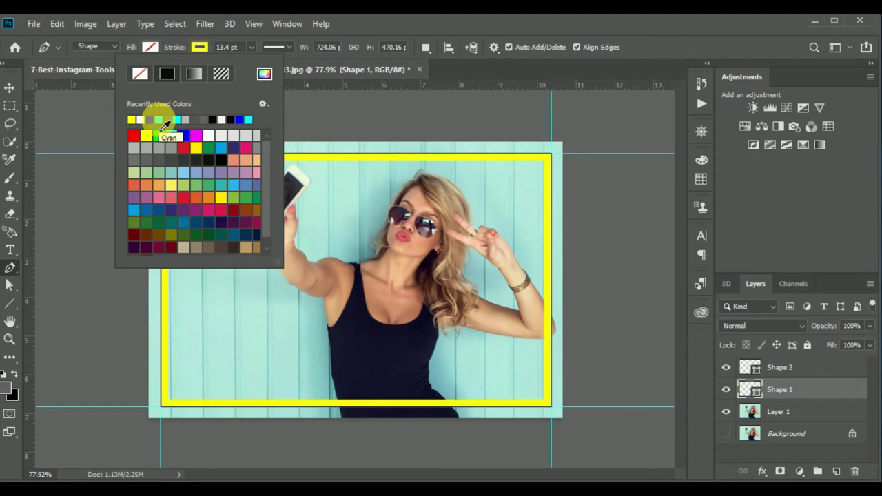
pyautogui.click(141, 120)
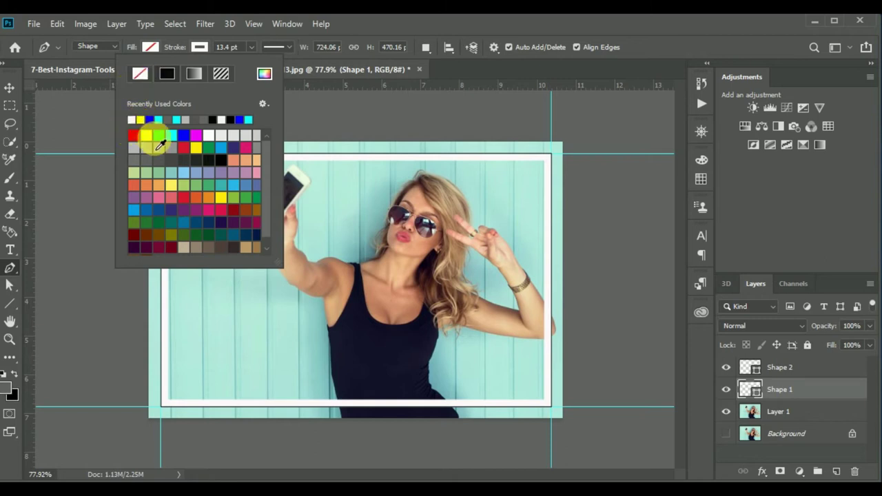
pyautogui.doubleClick(796, 389)
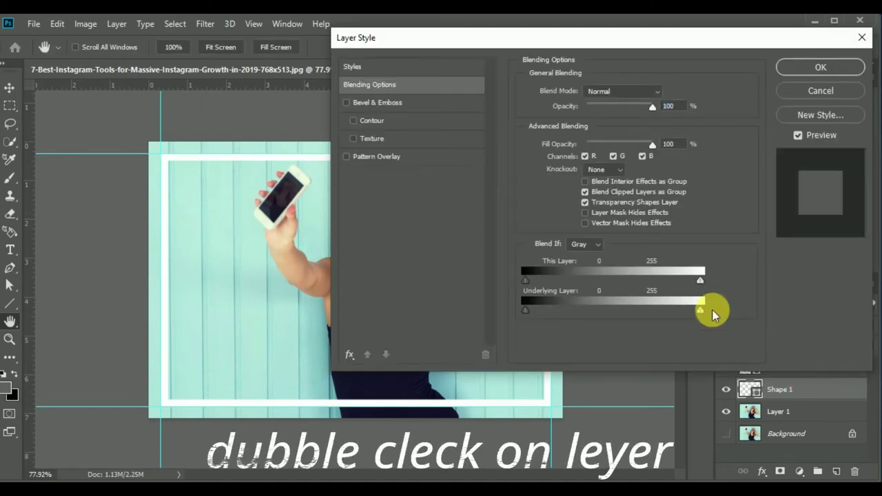
pyautogui.moveTo(653, 107); pyautogui.dragTo(634, 108)
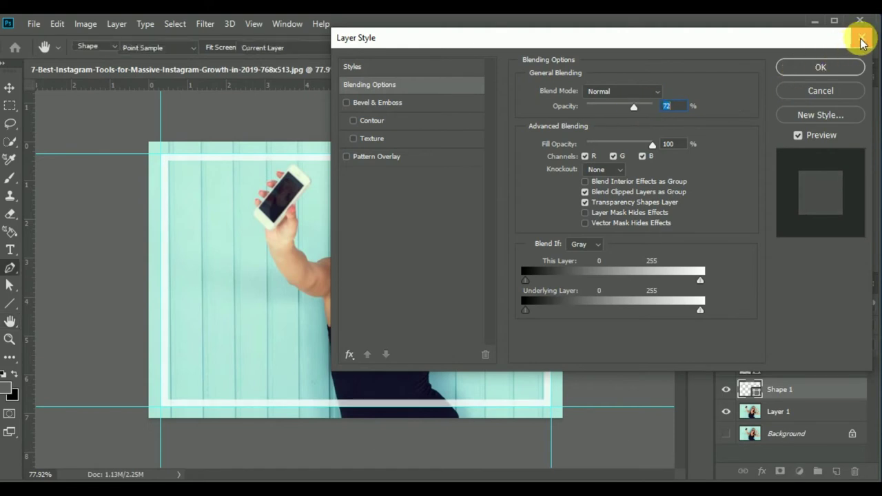
pyautogui.click(861, 39)
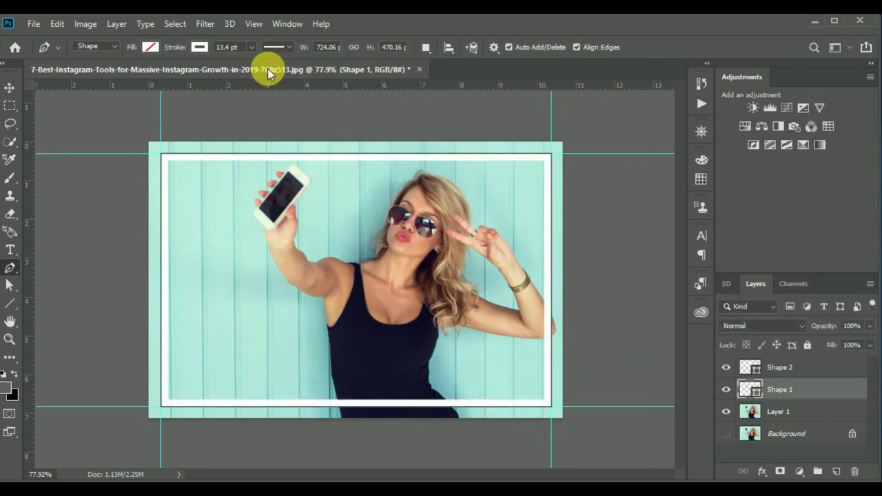
# Thin the frame's stroke from 13.4 pt to about 4.43 pt
pyautogui.click(251, 47)
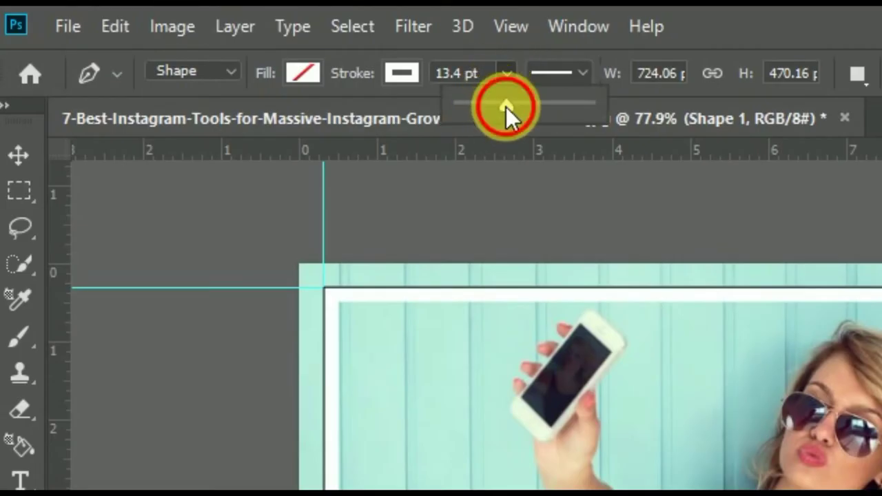
pyautogui.moveTo(253, 63); pyautogui.dragTo(244, 63)
pyautogui.moveTo(489, 107); pyautogui.dragTo(486, 109)
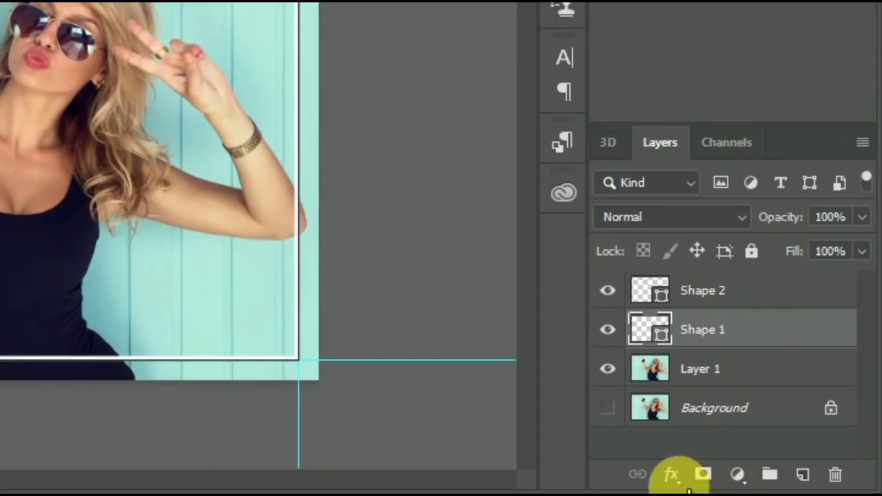
pyautogui.click(761, 471)
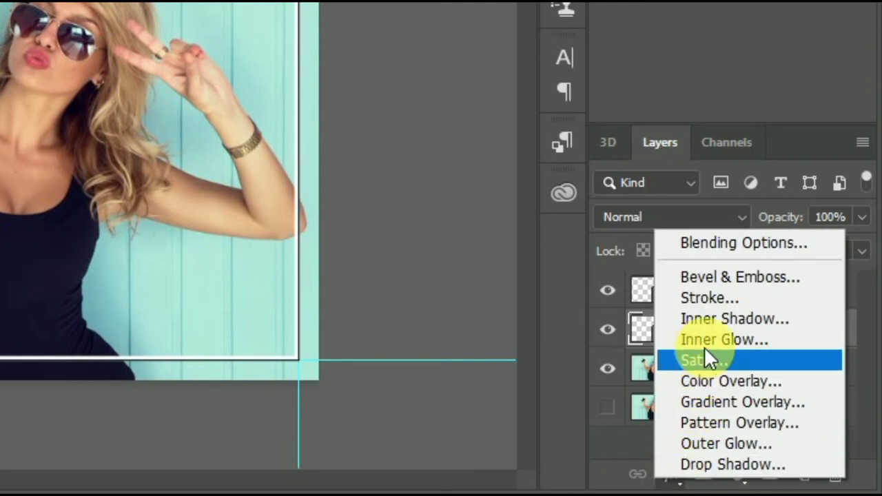
# Add Inner Glow and a red gradient Outer Glow with 42% range and 46 px size
pyautogui.click(705, 343)
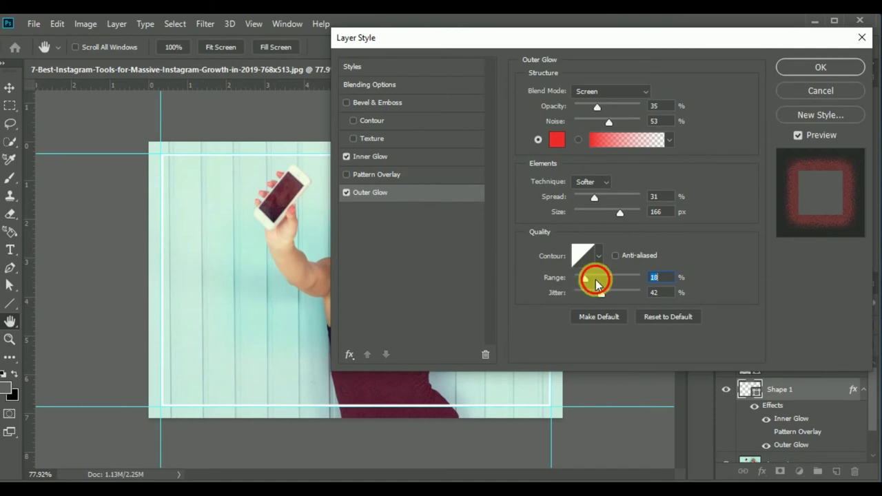
pyautogui.moveTo(594, 279); pyautogui.dragTo(603, 280)
pyautogui.moveTo(618, 215); pyautogui.dragTo(564, 215)
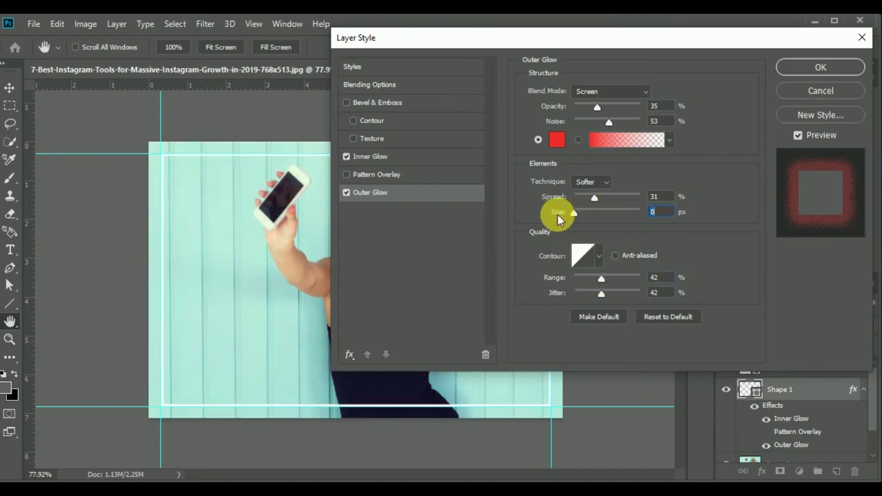
pyautogui.moveTo(576, 211); pyautogui.dragTo(586, 215)
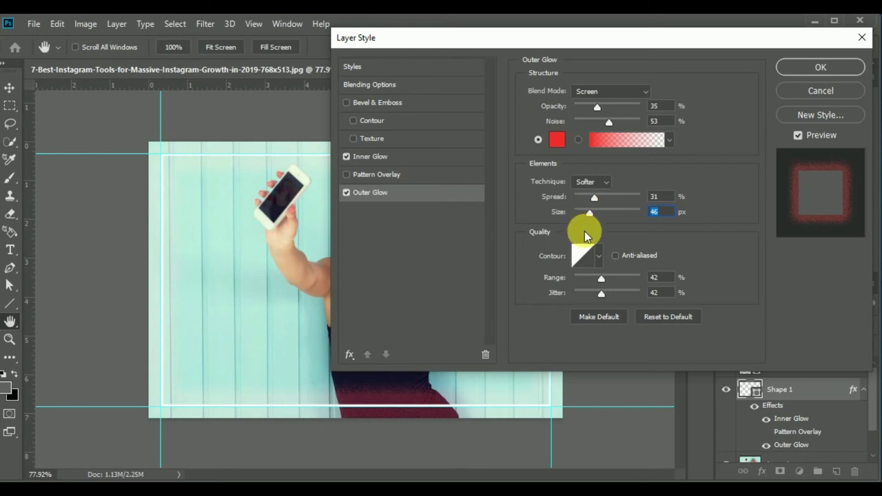
pyautogui.click(579, 141)
# Set the Outer Glow to Color Dodge, 15% spread, 16 px size, with lower noise and opacity
pyautogui.click(642, 91)
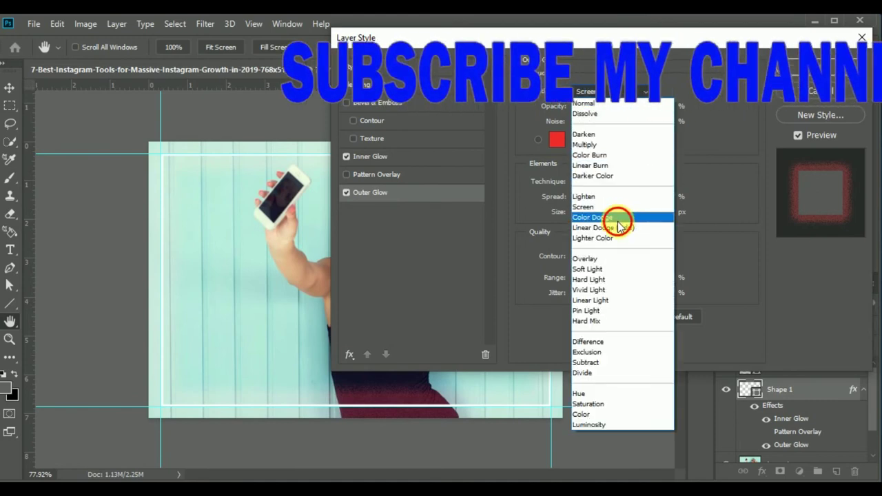
pyautogui.click(617, 221)
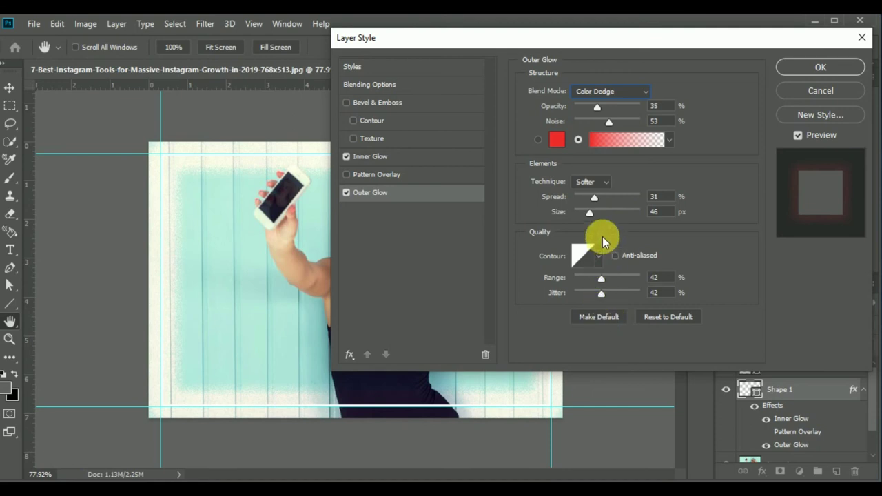
pyautogui.moveTo(594, 202); pyautogui.dragTo(583, 216)
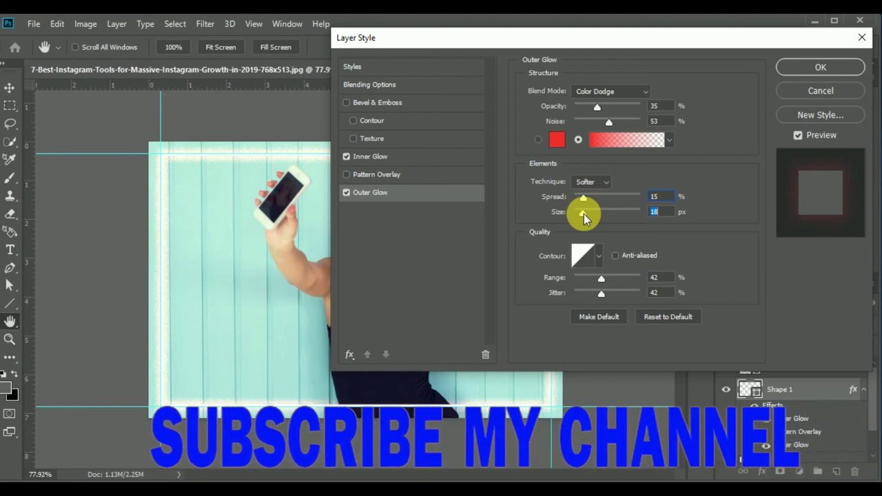
pyautogui.moveTo(582, 213); pyautogui.dragTo(583, 214)
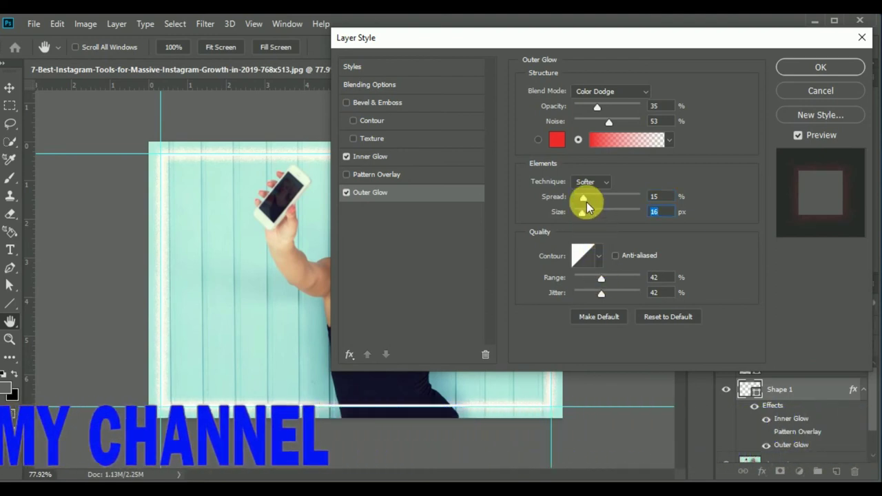
pyautogui.moveTo(611, 122); pyautogui.dragTo(593, 128)
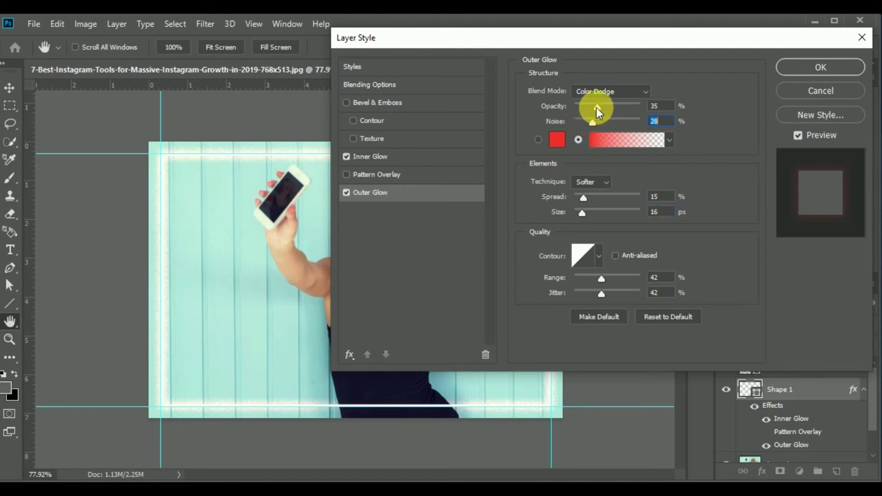
pyautogui.moveTo(596, 108); pyautogui.dragTo(596, 108)
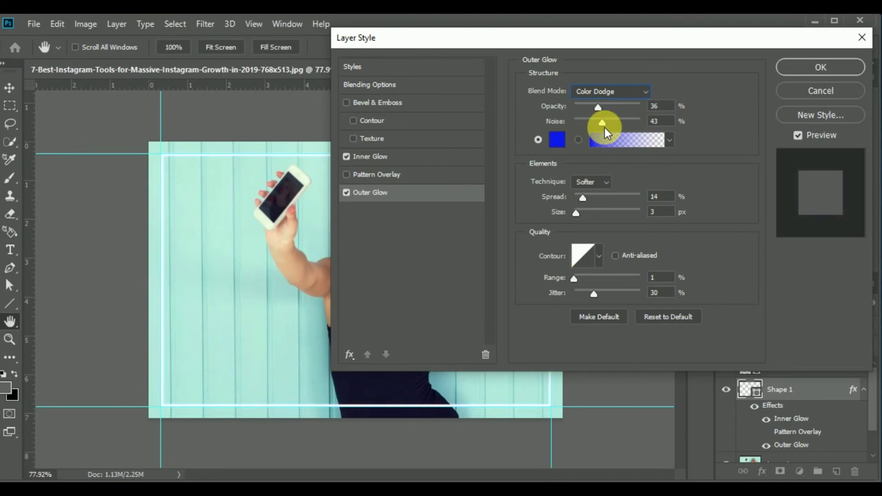
# Shrink the Outer Glow to 9 px using the Softer technique
pyautogui.moveTo(576, 213)
pyautogui.mouseDown()
pyautogui.moveTo(600, 219)
pyautogui.moveTo(588, 222)
pyautogui.mouseUp()
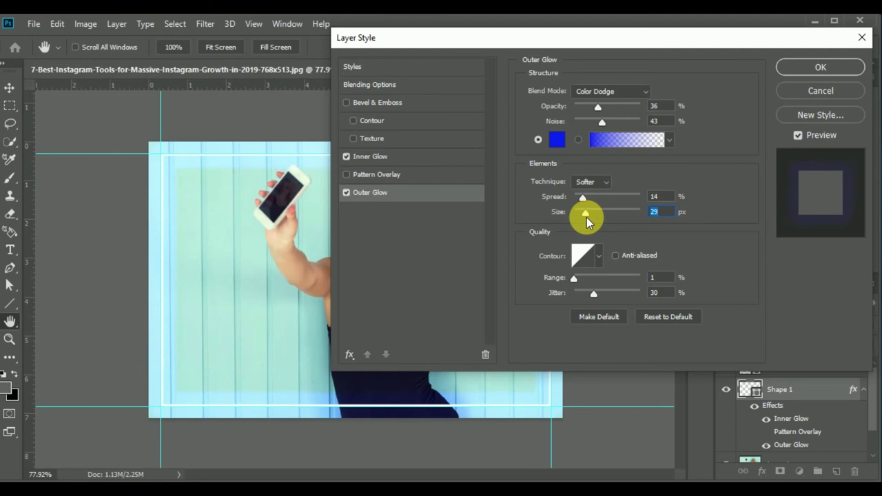
pyautogui.click(606, 182)
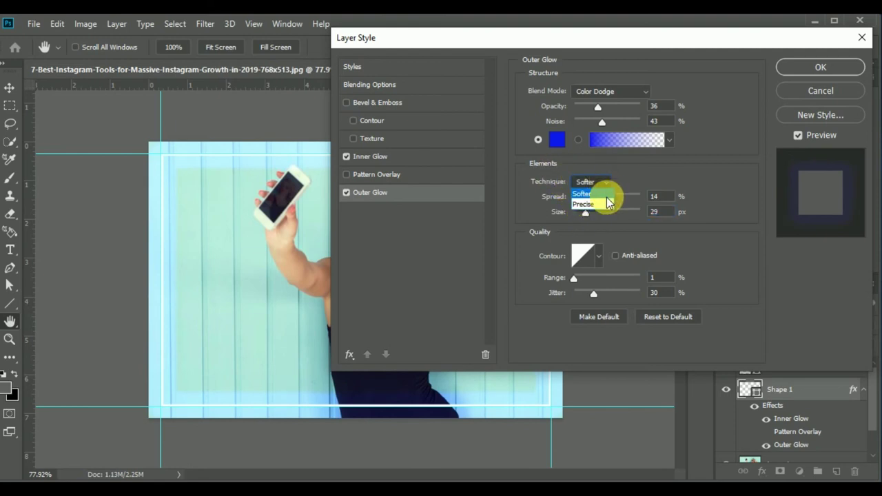
pyautogui.click(606, 184)
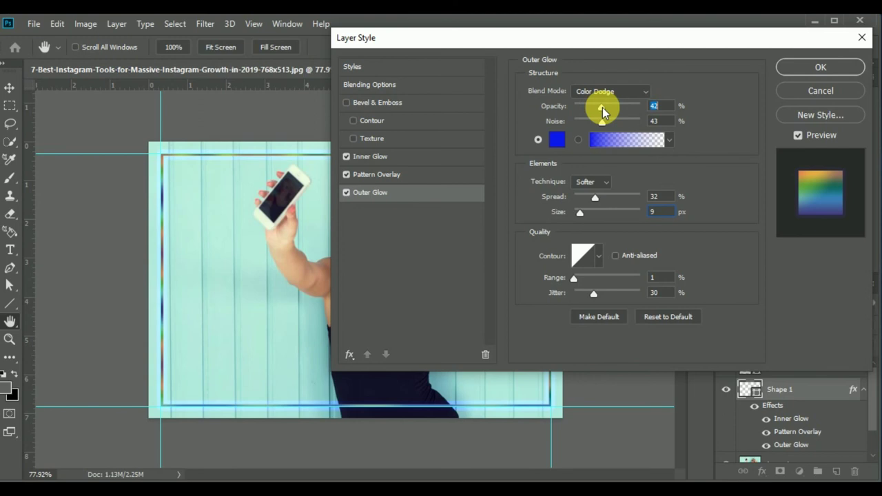
# Apply the frame's layer styles and type the text NEONLIGHT
pyautogui.click(822, 66)
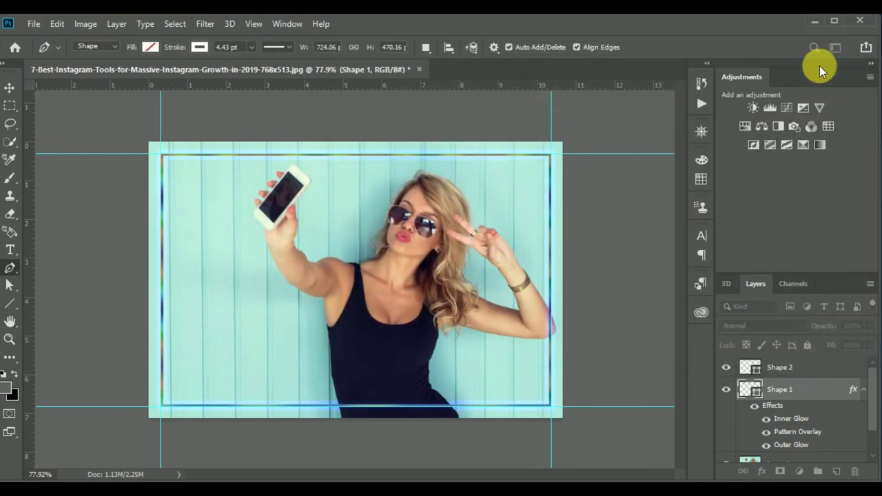
pyautogui.write('NEONLIGHT')
pyautogui.click(193, 317)
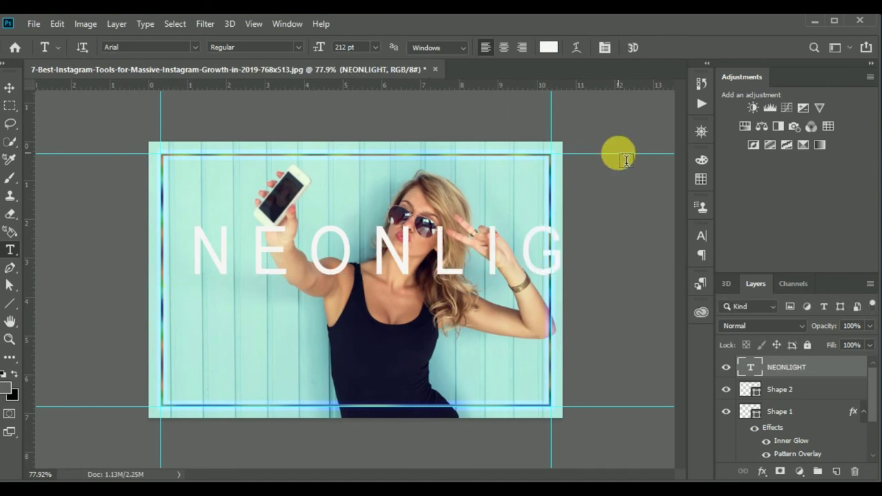
# Scale the NEONLIGHT text to 70% and centre it across the photo
pyautogui.hotkey('ctrl', 't')
pyautogui.moveTo(187, 255); pyautogui.dragTo(337, 258)
pyautogui.moveTo(483, 266)
pyautogui.mouseDown()
pyautogui.moveTo(316, 268)
pyautogui.moveTo(307, 282)
pyautogui.mouseUp()
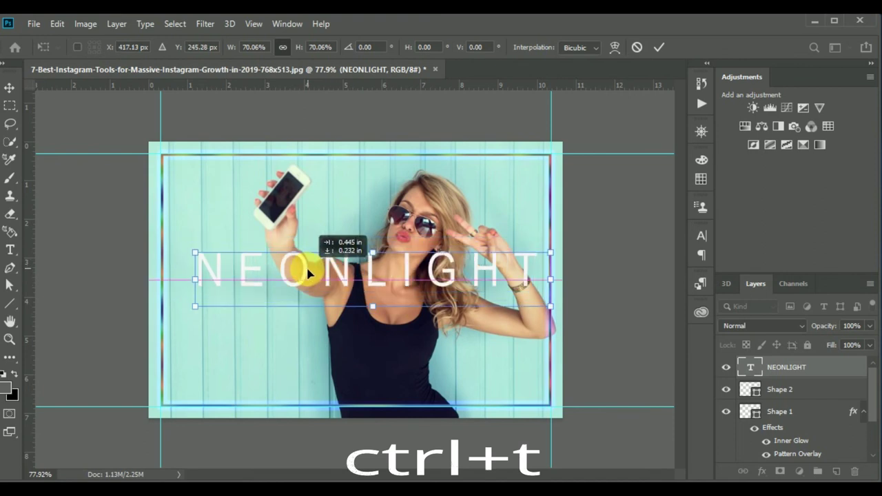
pyautogui.click(659, 47)
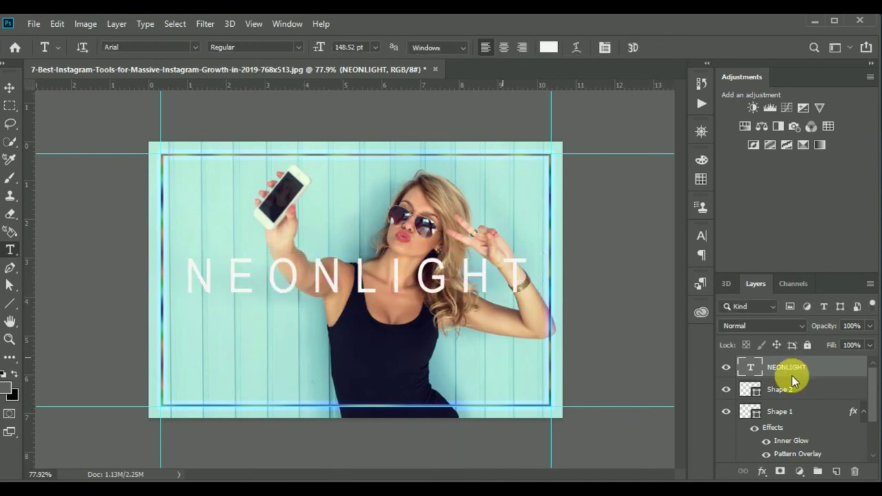
pyautogui.rightClick(814, 366)
pyautogui.click(817, 368)
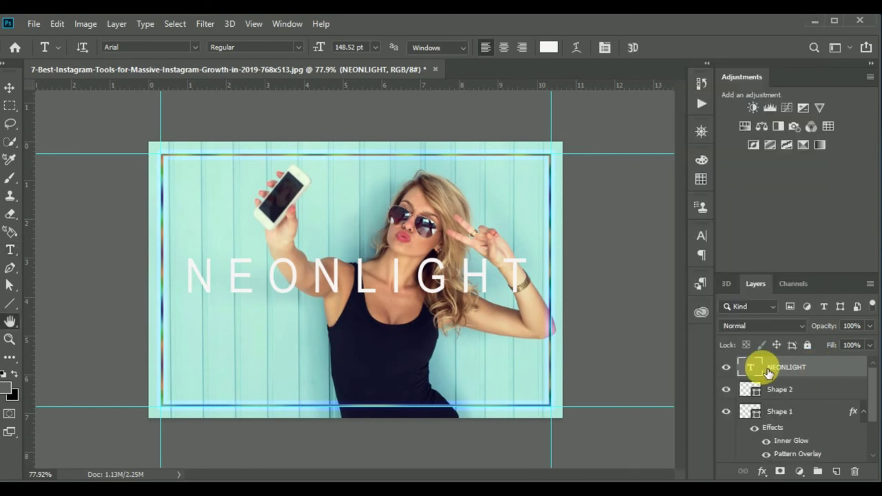
# Give NEONLIGHT Inner and Outer Glow without Pattern Overlay, Color Dodge at 77% opacity
pyautogui.doubleClick(768, 371)
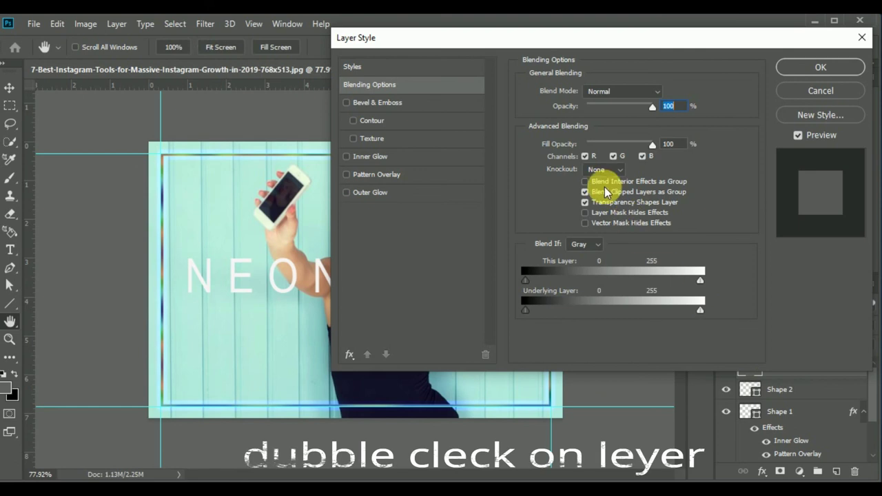
pyautogui.click(346, 157)
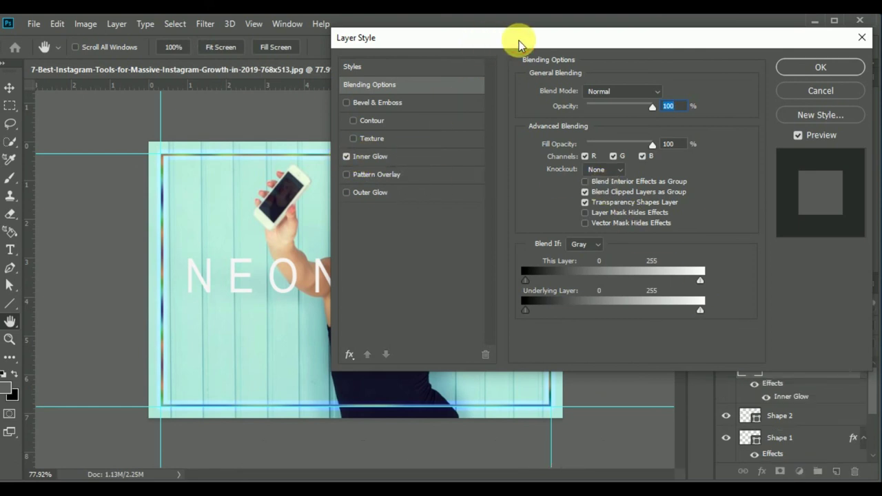
pyautogui.moveTo(527, 44); pyautogui.dragTo(541, 44)
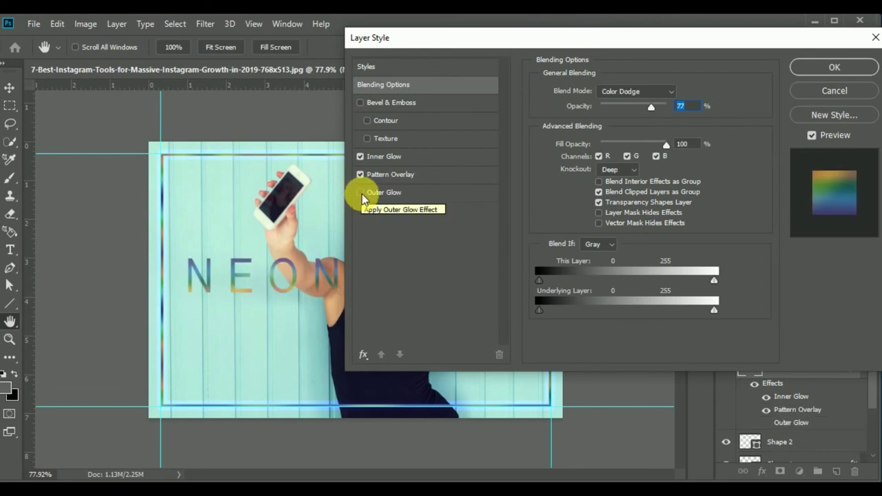
pyautogui.click(360, 174)
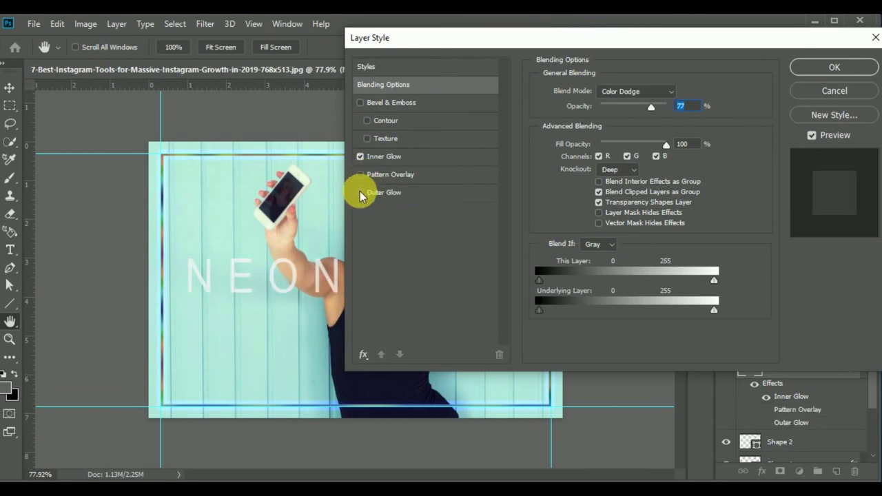
pyautogui.click(360, 195)
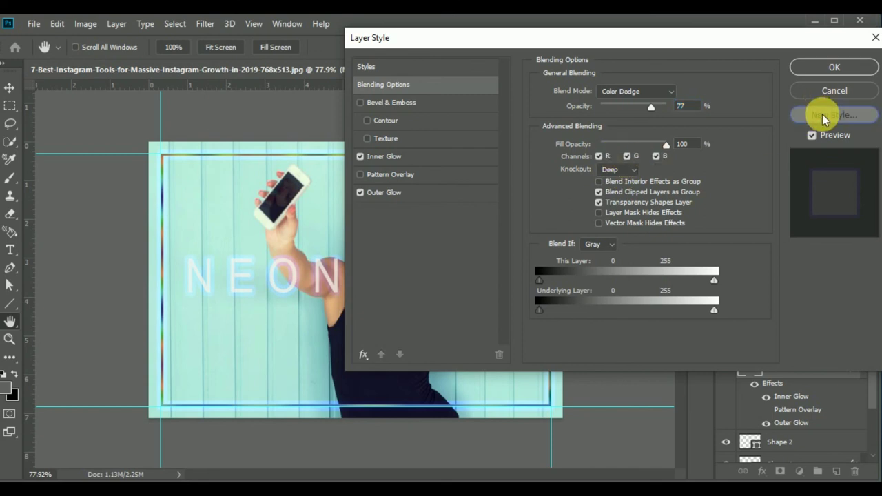
pyautogui.click(834, 67)
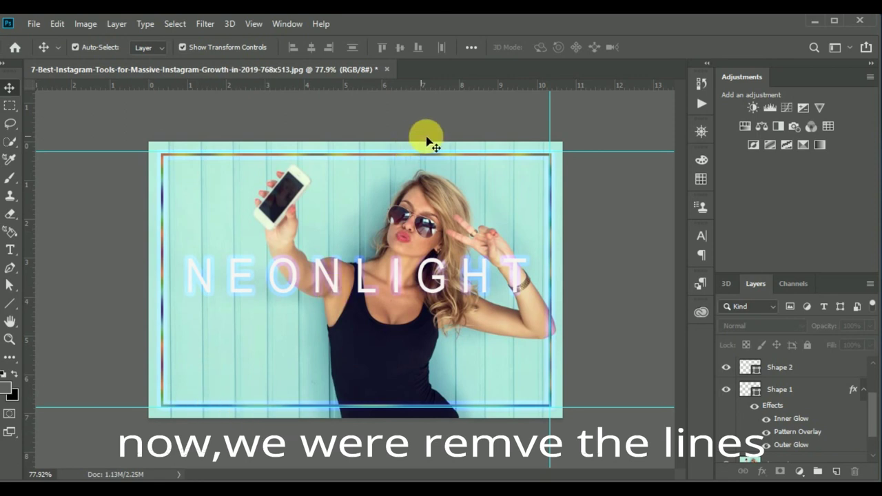
# Remove the four cyan guides, top, right and bottom, by dragging each back onto the rulers
pyautogui.click(633, 157)
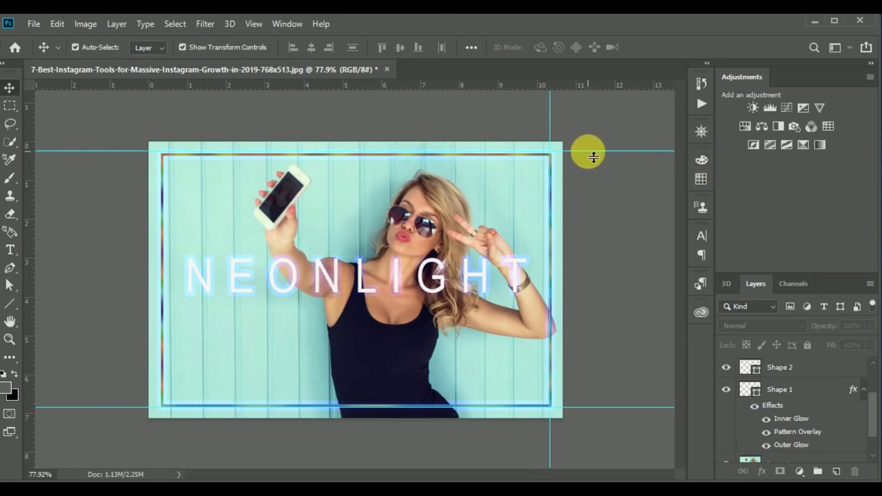
pyautogui.moveTo(594, 158); pyautogui.dragTo(597, 85)
pyautogui.moveTo(550, 121); pyautogui.dragTo(24, 108)
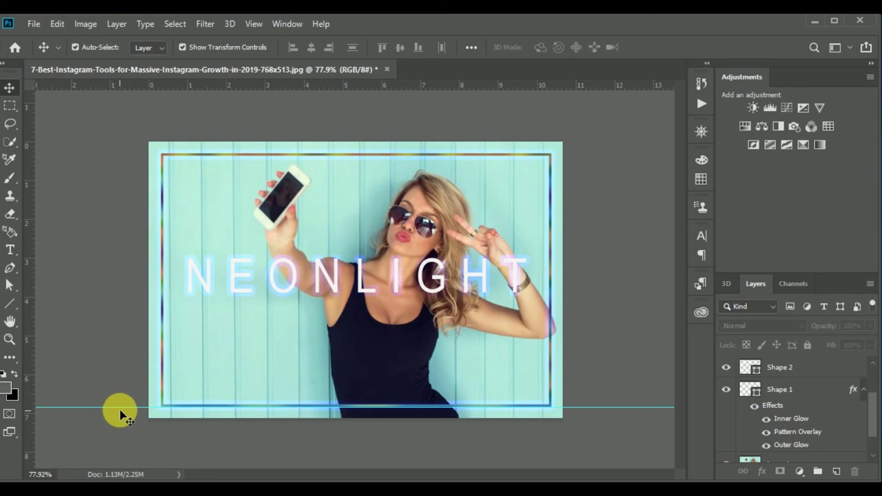
pyautogui.moveTo(128, 412); pyautogui.dragTo(199, 86)
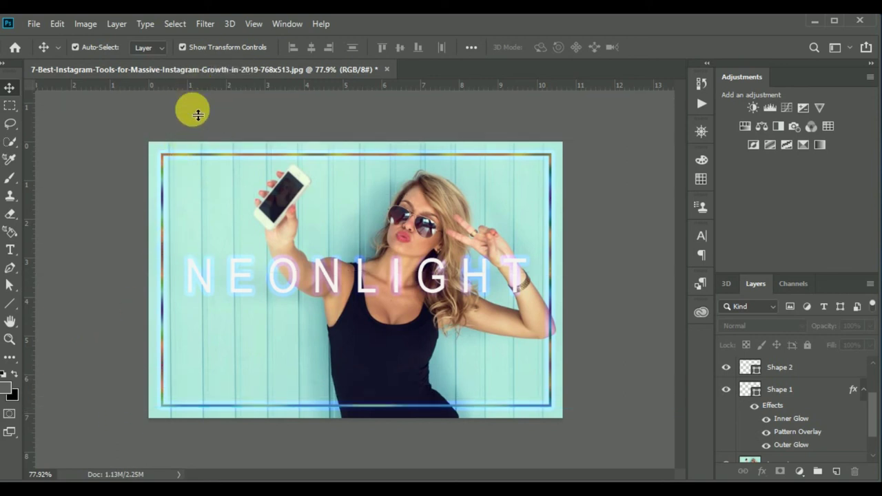